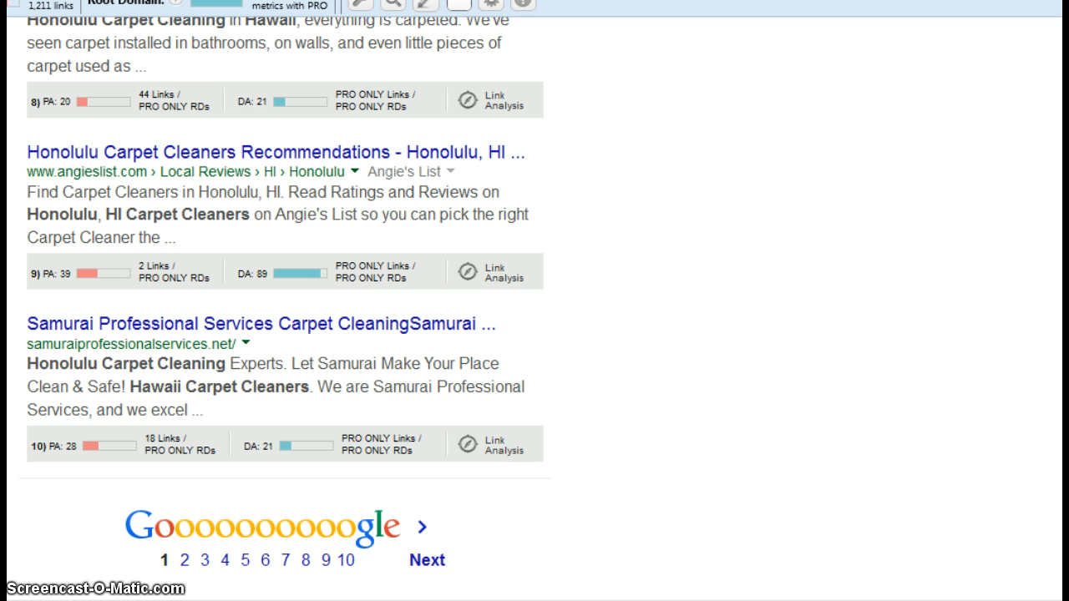
pyautogui.scroll(5, 284, 300)
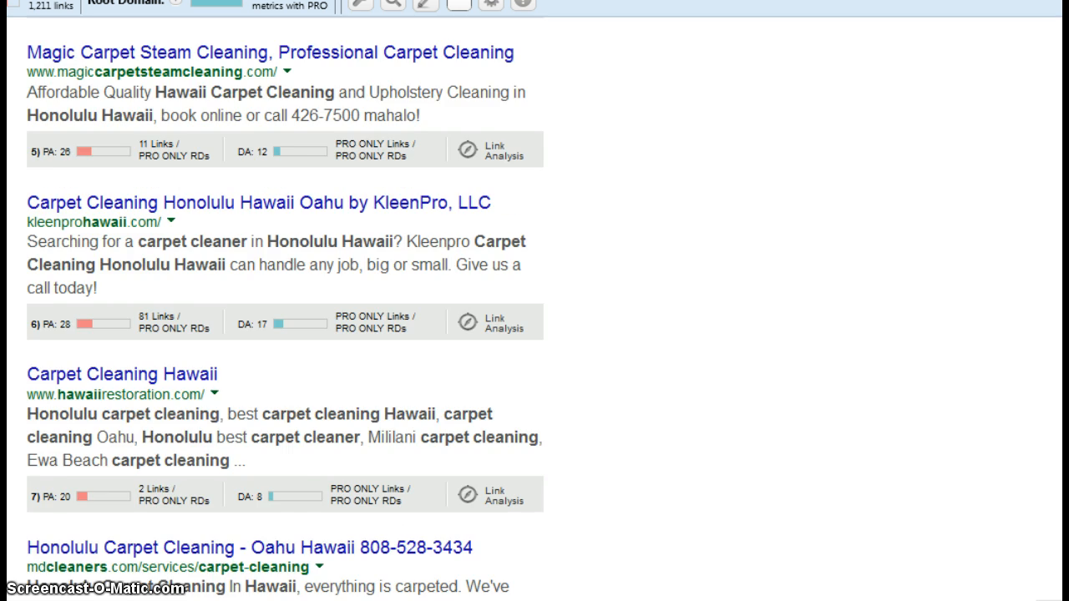
pyautogui.scroll(4, 284, 301)
pyautogui.scroll(3, 284, 301)
pyautogui.scroll(5, 284, 301)
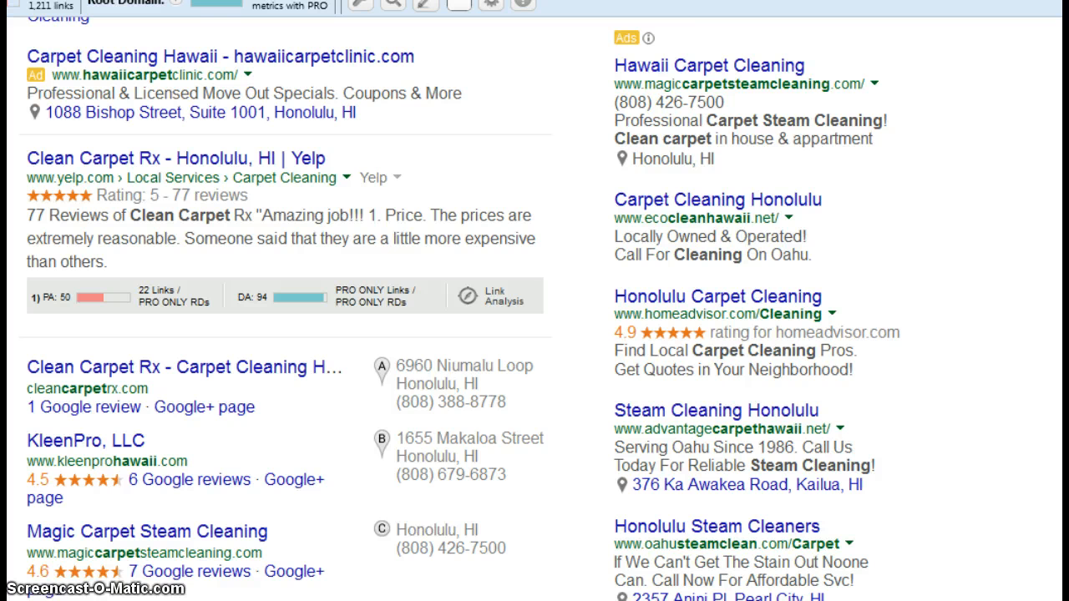
pyautogui.click(129, 534)
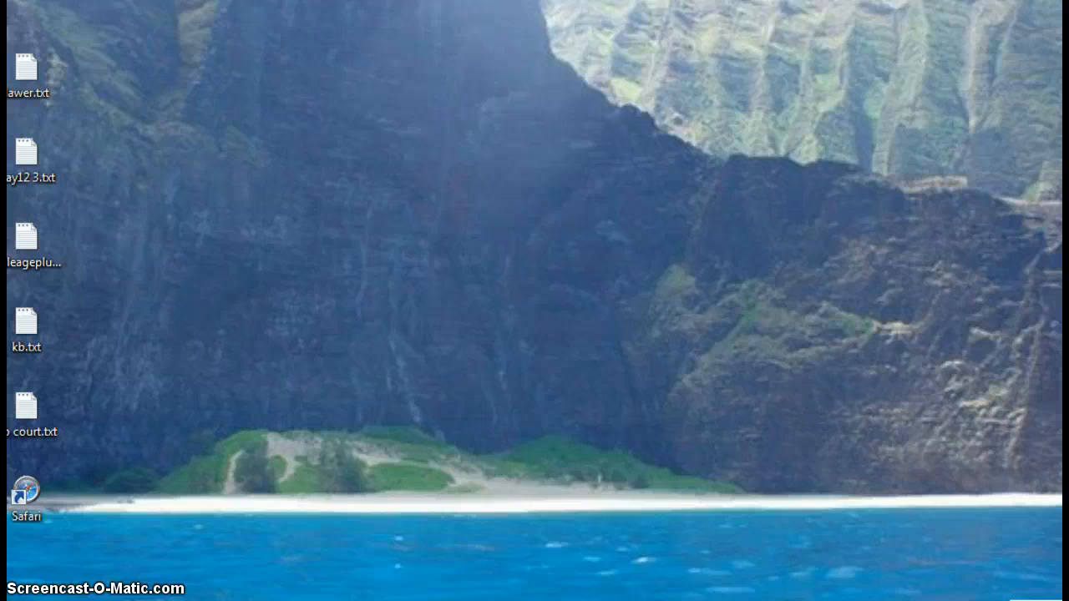
# Switch to the browser window showing phoenix-clean.com's backlinks report (2 active, 1 unique).
pyautogui.click(167, 597)
pyautogui.click(37, 543)
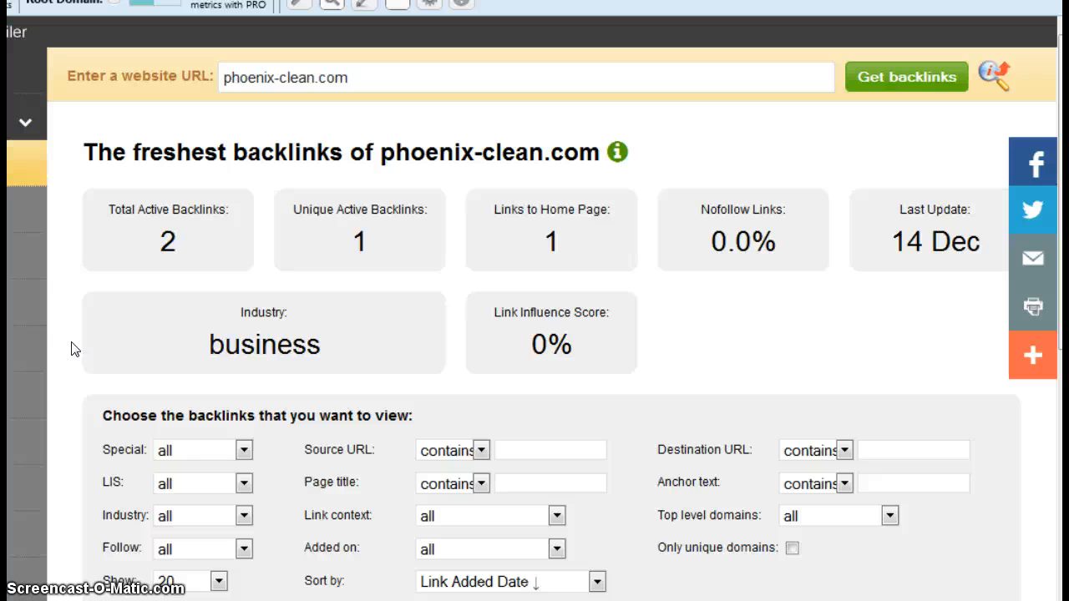
pyautogui.click(62, 371)
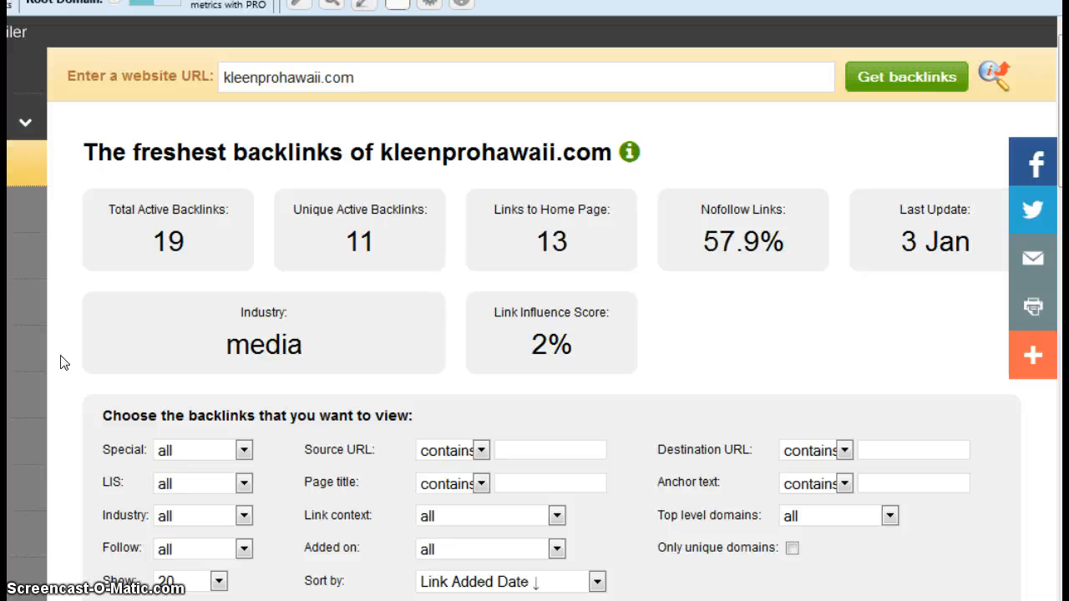
# Run the kleenprohawaii.com backlinks report: 19 active, 11 unique, 2% influence.
pyautogui.click(65, 434)
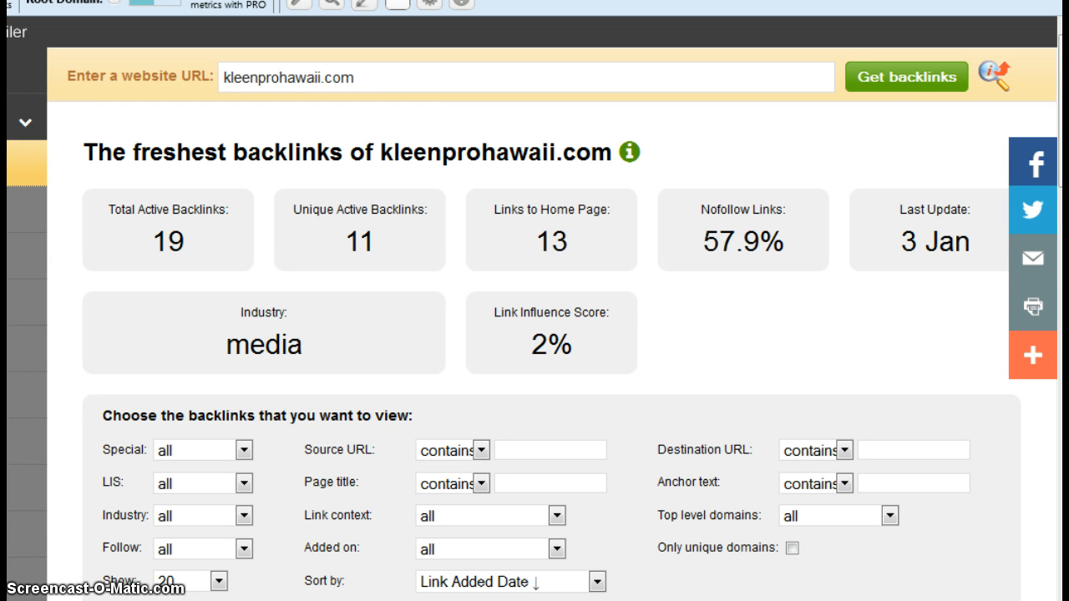